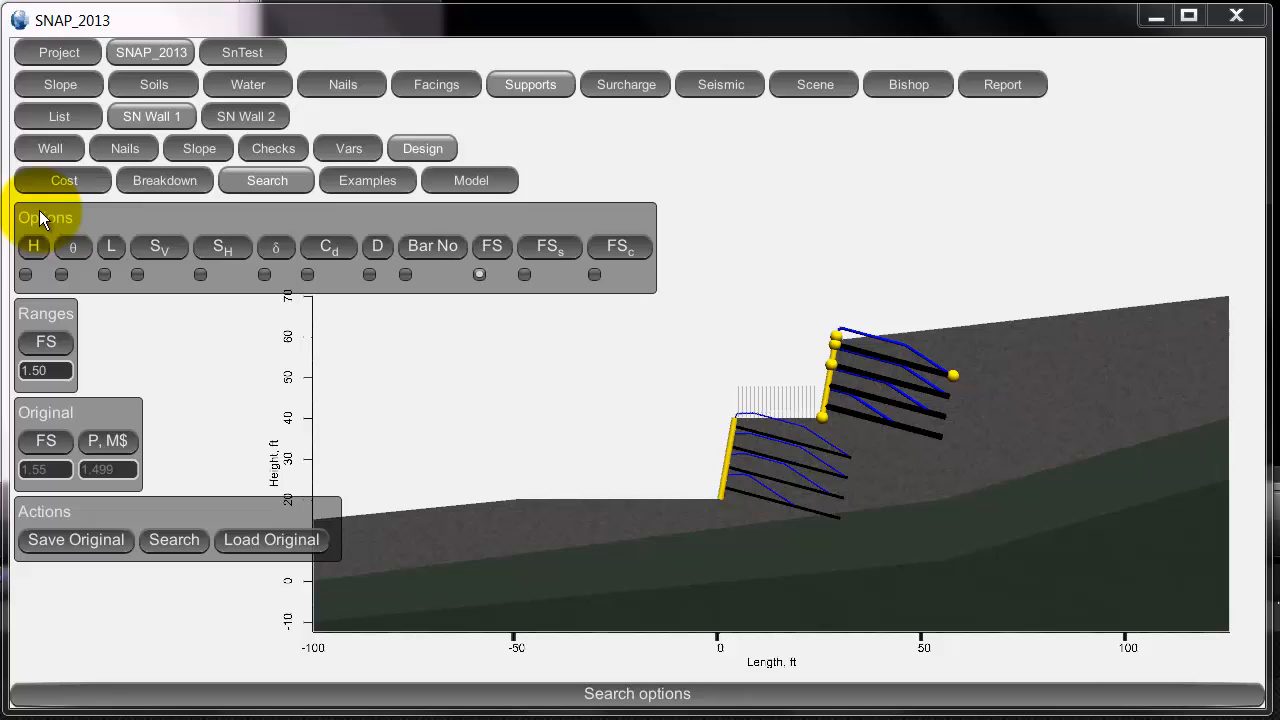
# Add the height H and angle θ to SN Wall 1's design search variables, checking the slope's surface points in between.
pyautogui.click(26, 276)
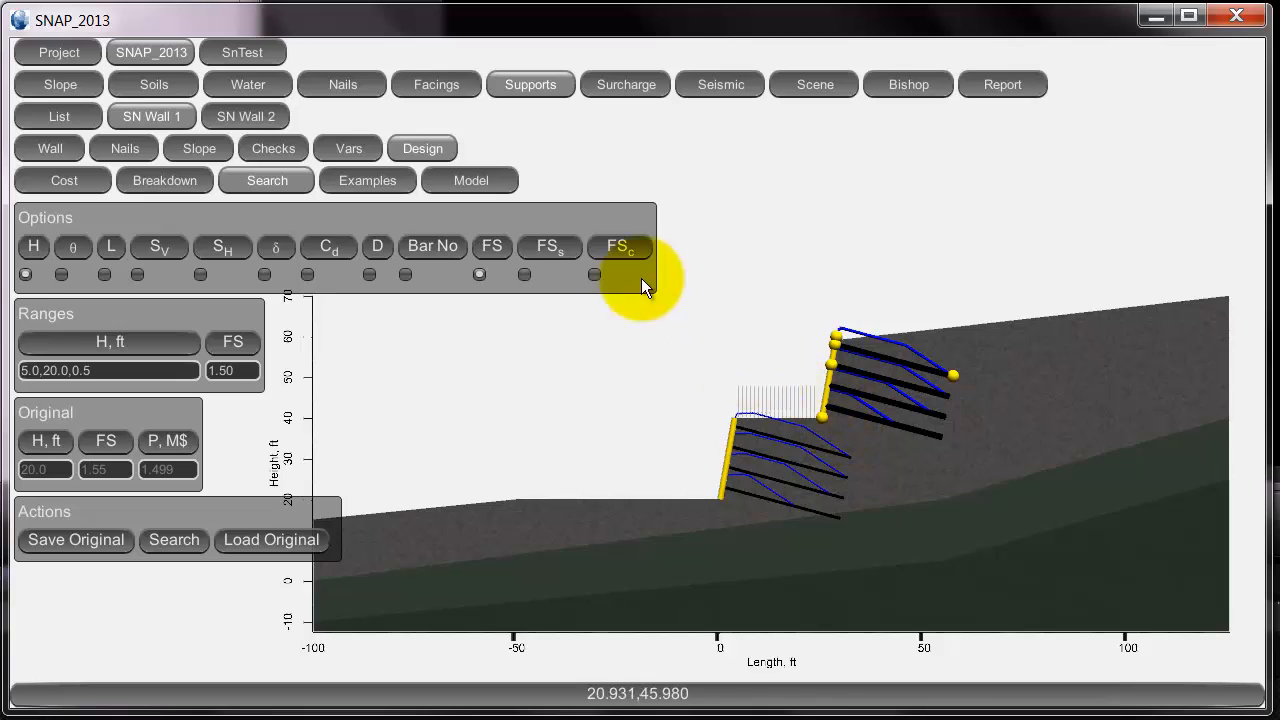
pyautogui.click(71, 87)
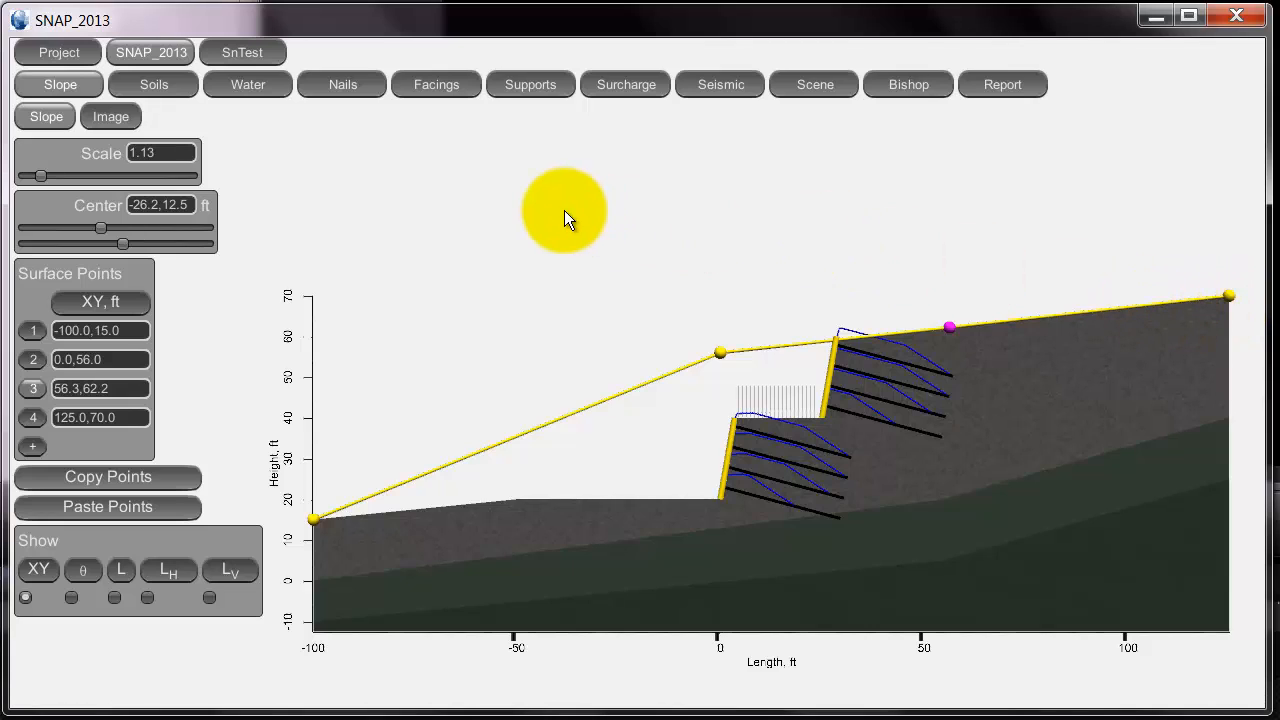
pyautogui.click(549, 86)
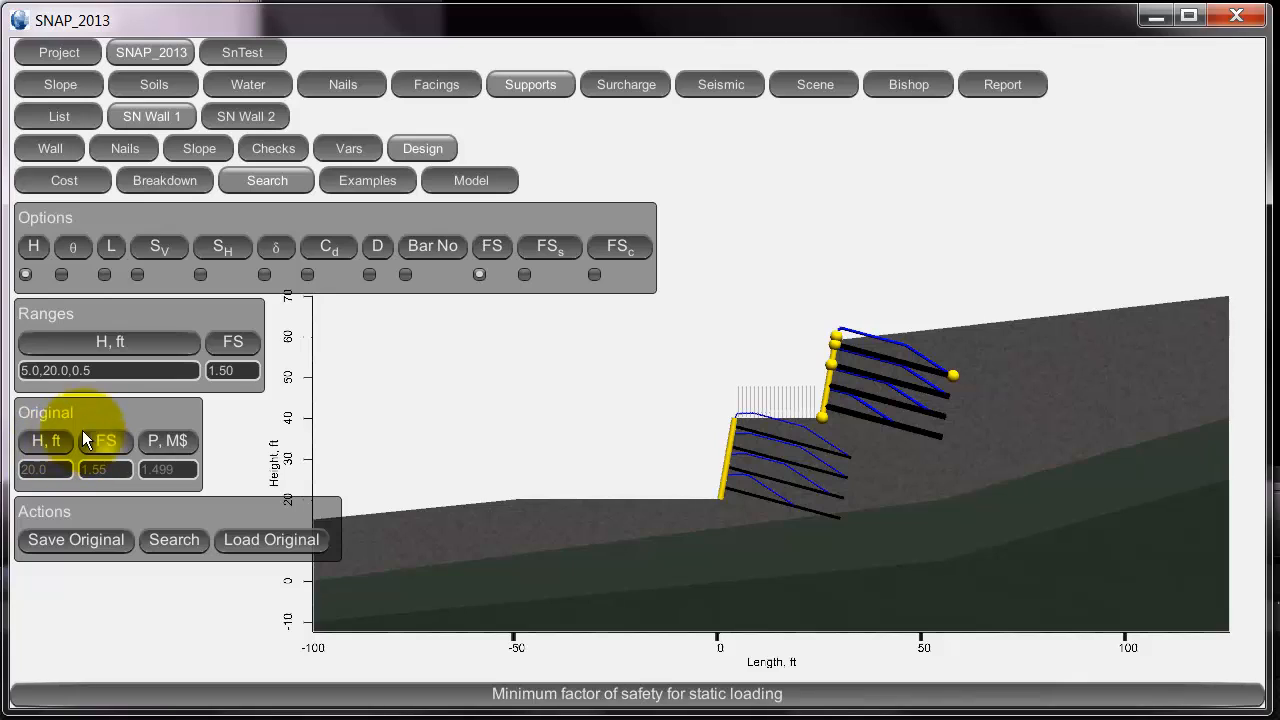
pyautogui.click(61, 274)
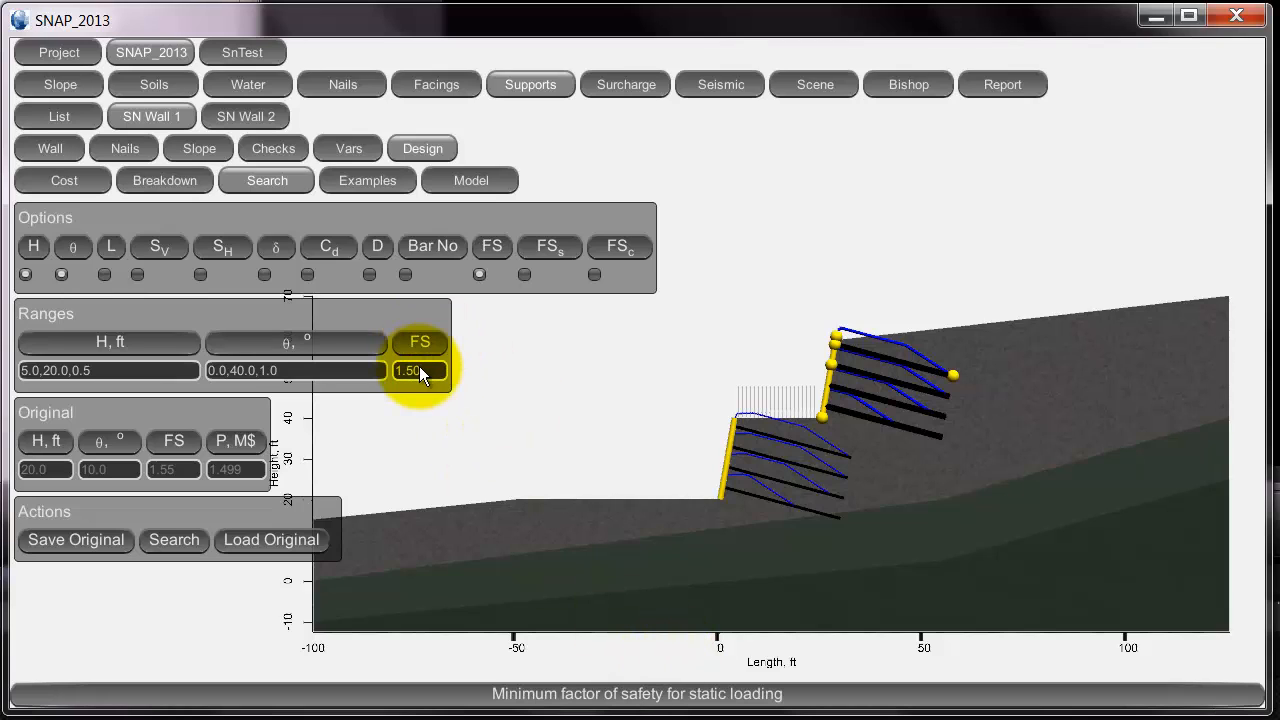
pyautogui.click(525, 275)
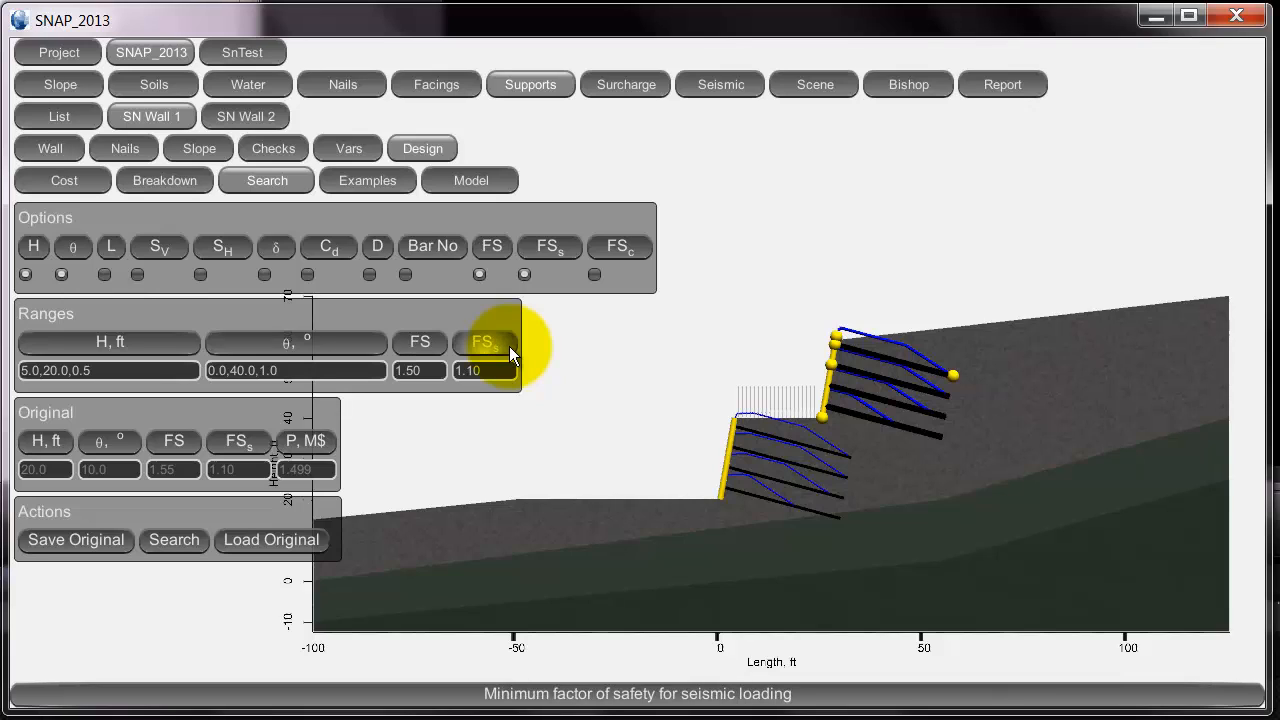
pyautogui.click(592, 273)
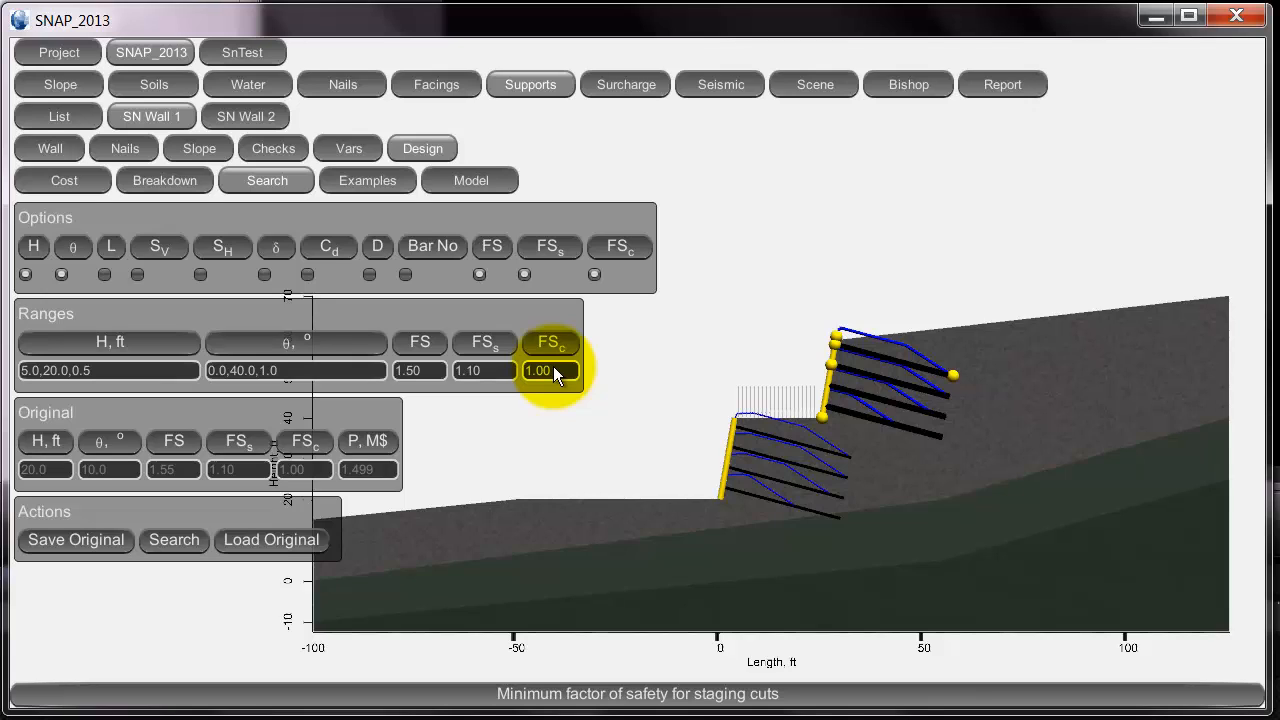
pyautogui.click(593, 274)
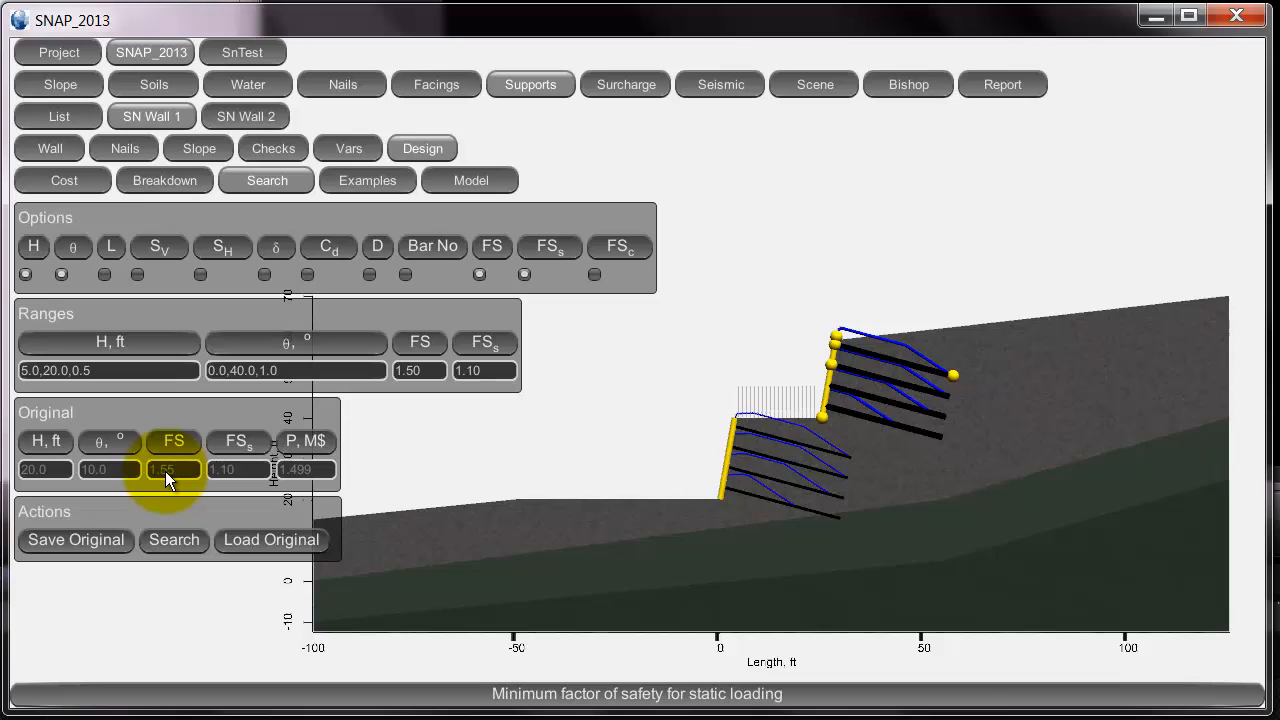
pyautogui.click(523, 274)
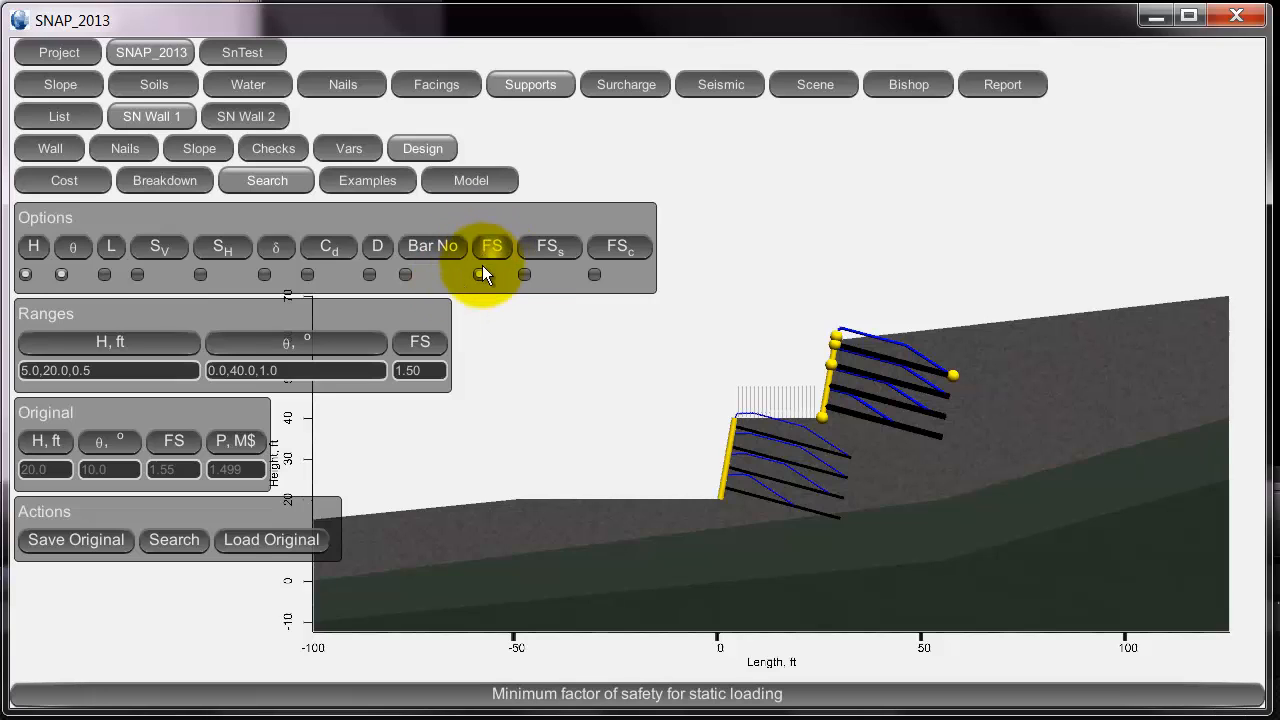
pyautogui.click(481, 270)
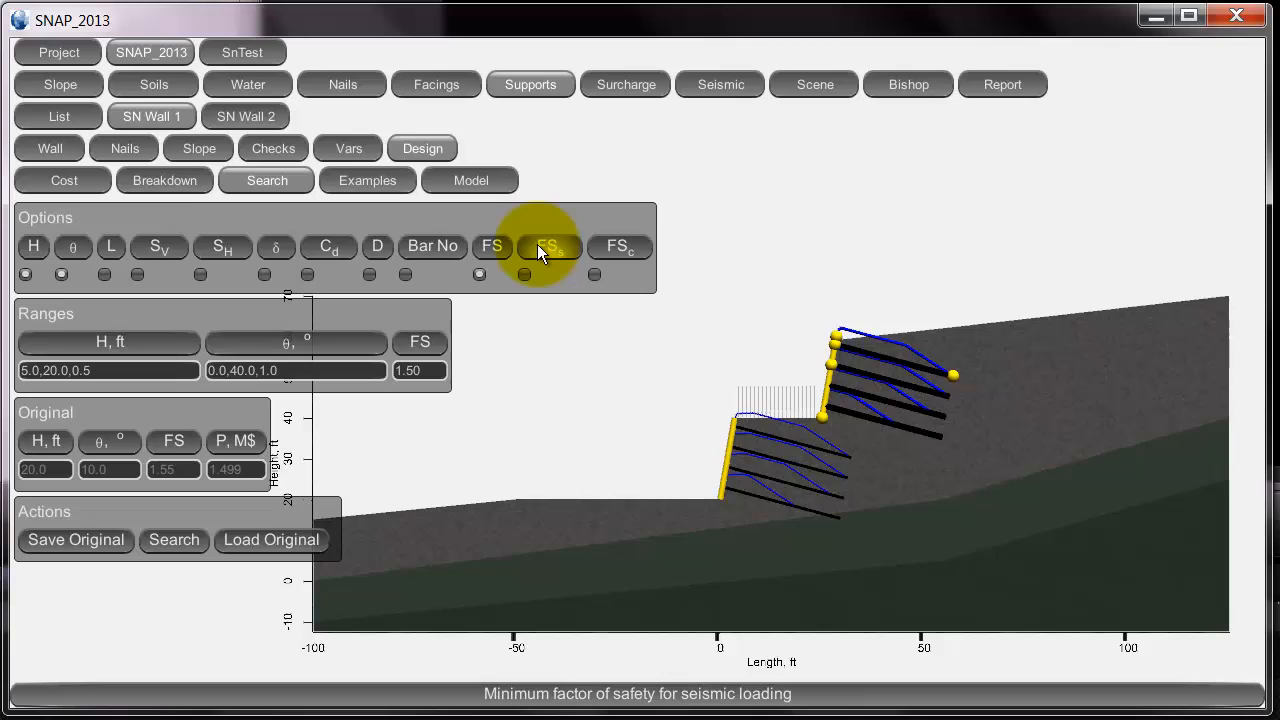
# Add the nail length L, vertical spacing SV, horizontal spacing SH and inclination δ to the design search variables.
pyautogui.click(106, 273)
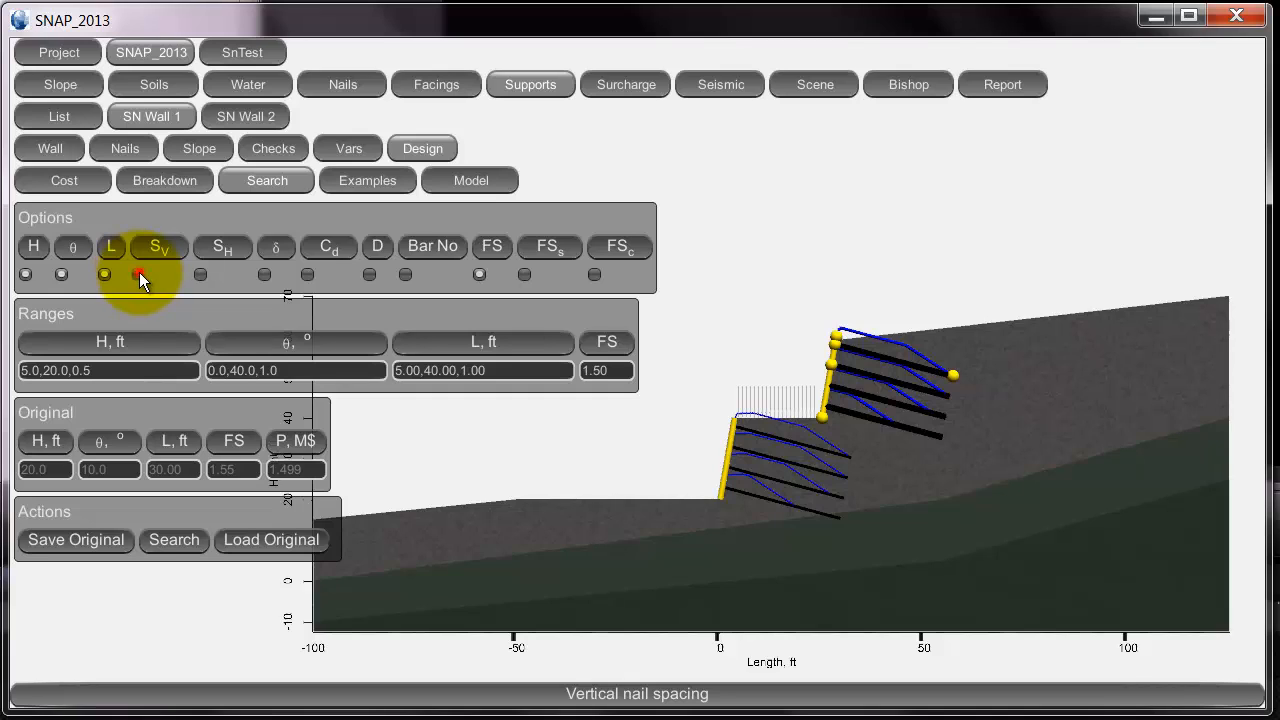
pyautogui.click(139, 274)
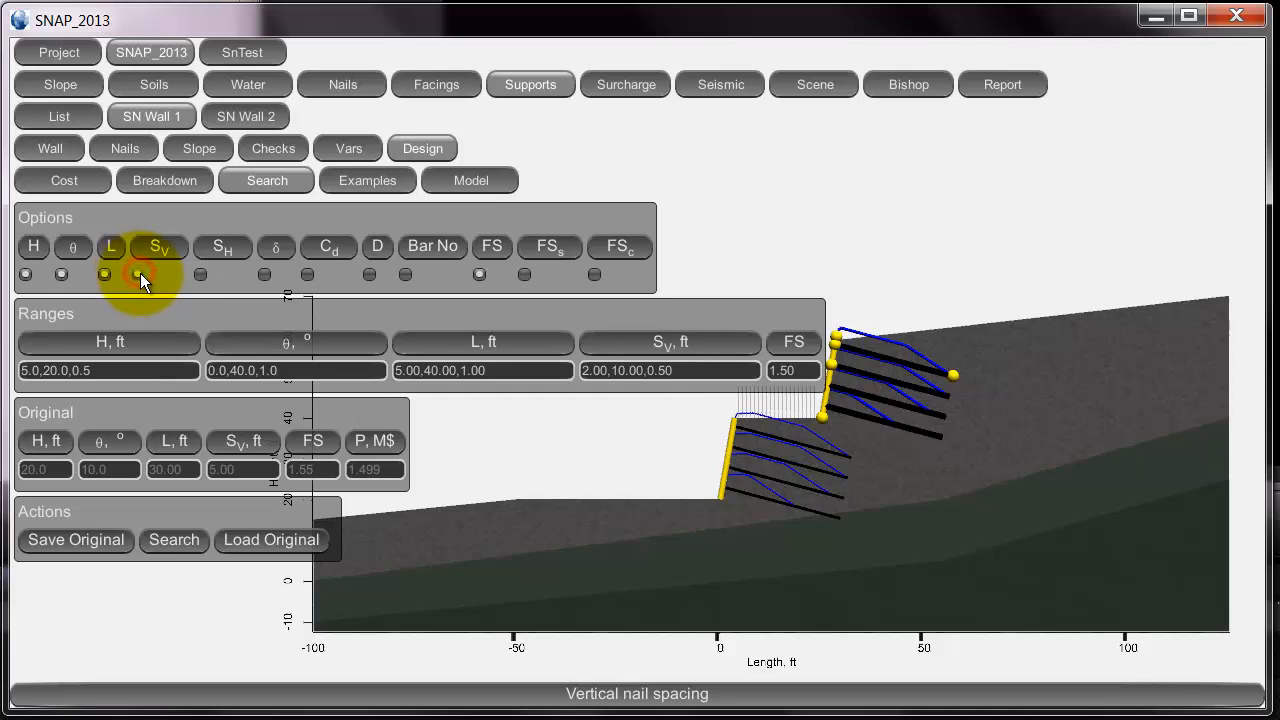
pyautogui.click(198, 273)
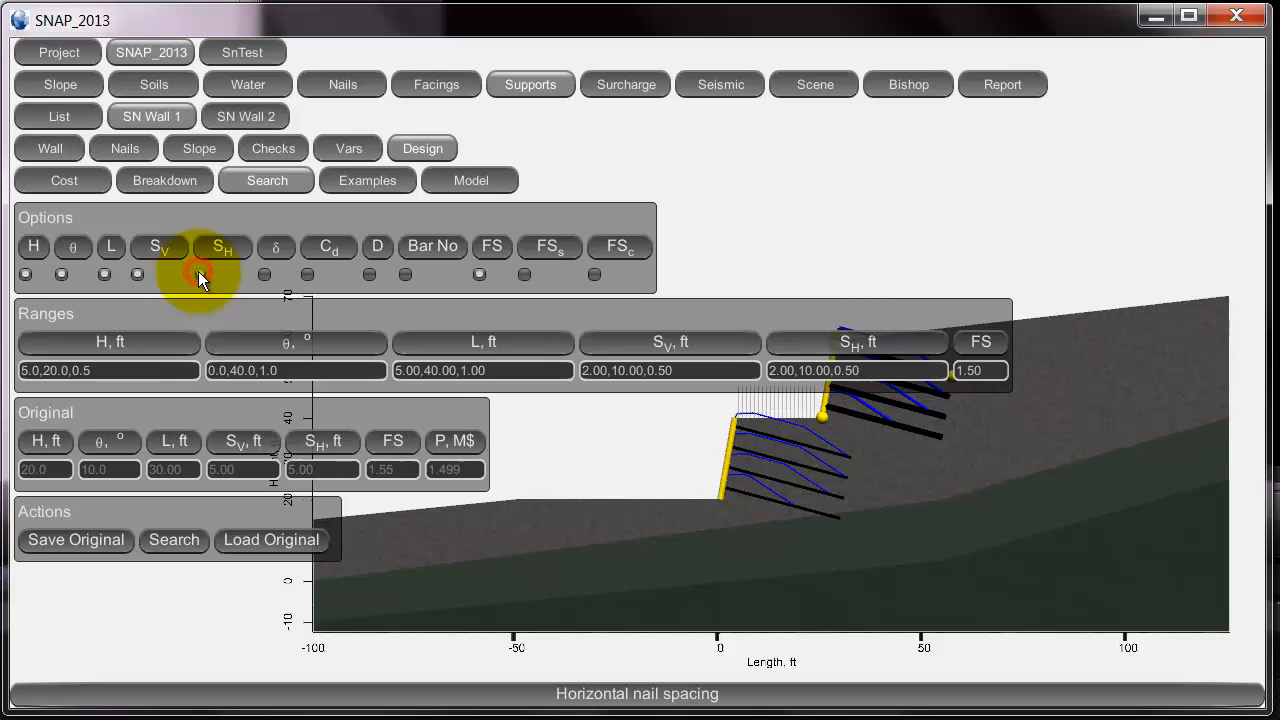
pyautogui.click(263, 274)
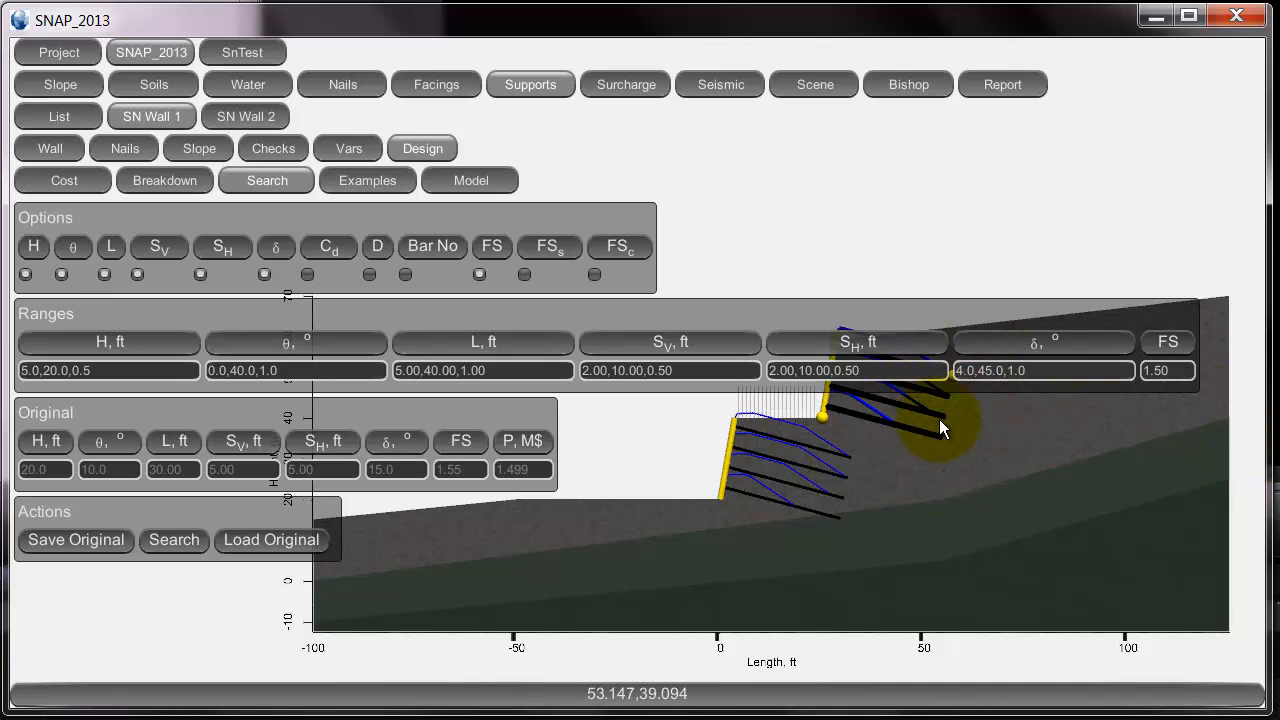
# Enable fanned nails for SN Wall 1, with a fan inclination of 15° and a crop resolution of 1 ft.
pyautogui.click(134, 150)
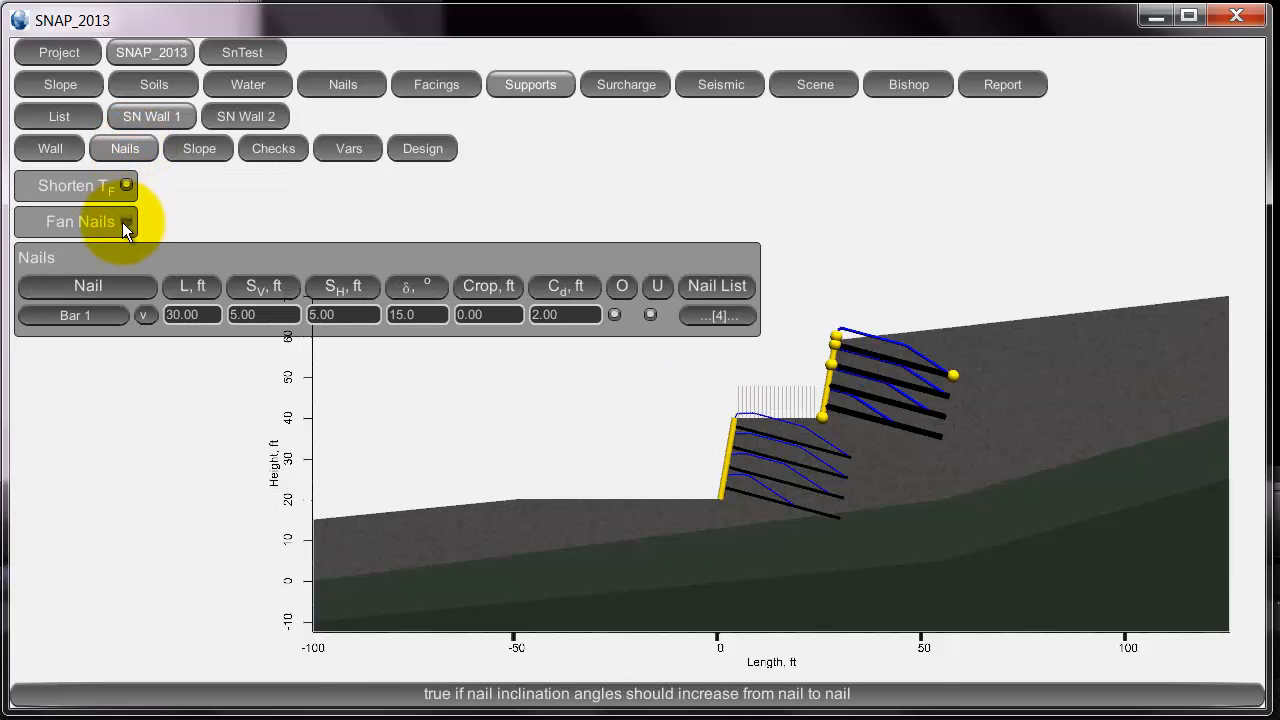
pyautogui.click(125, 220)
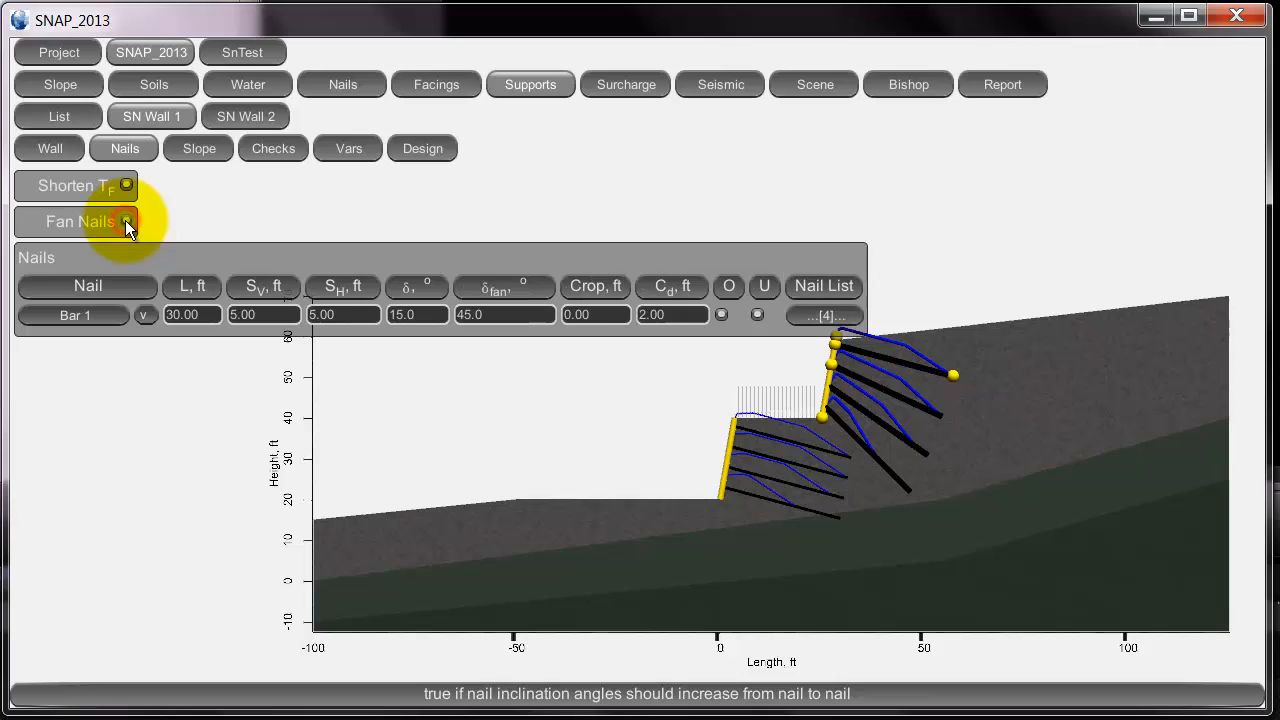
pyautogui.click(495, 315)
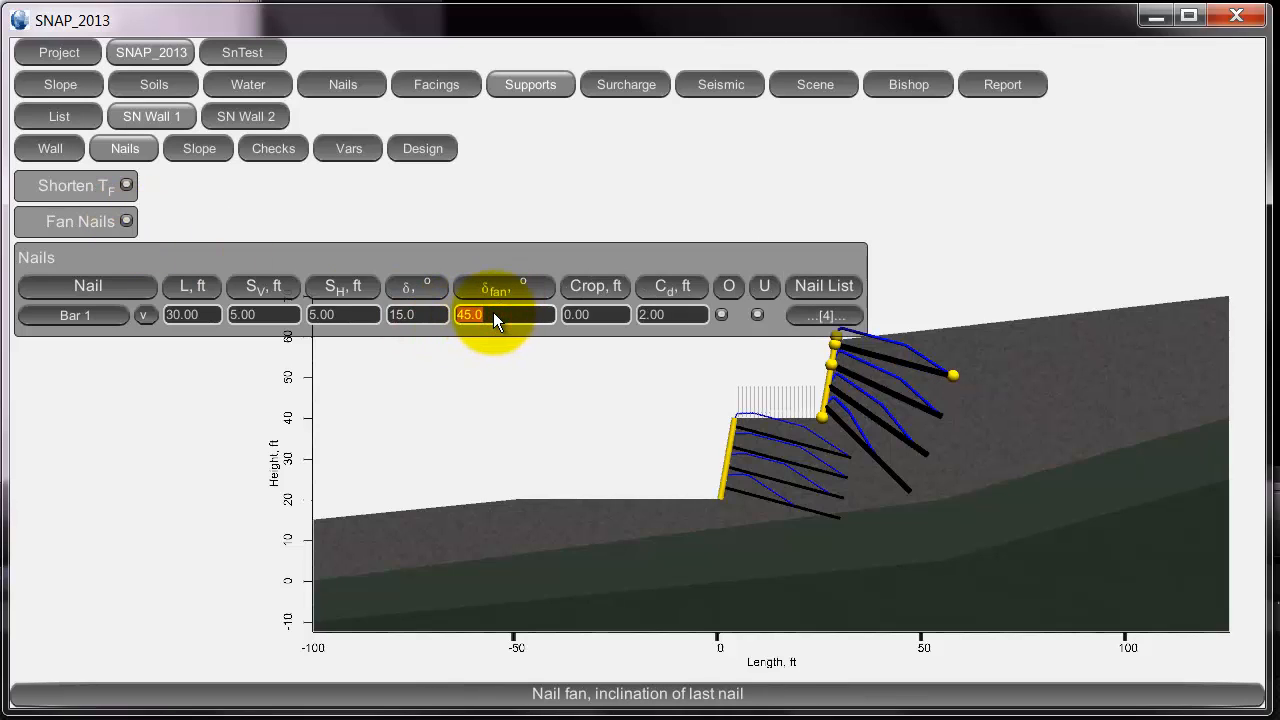
pyautogui.write('15')
pyautogui.press('Return')
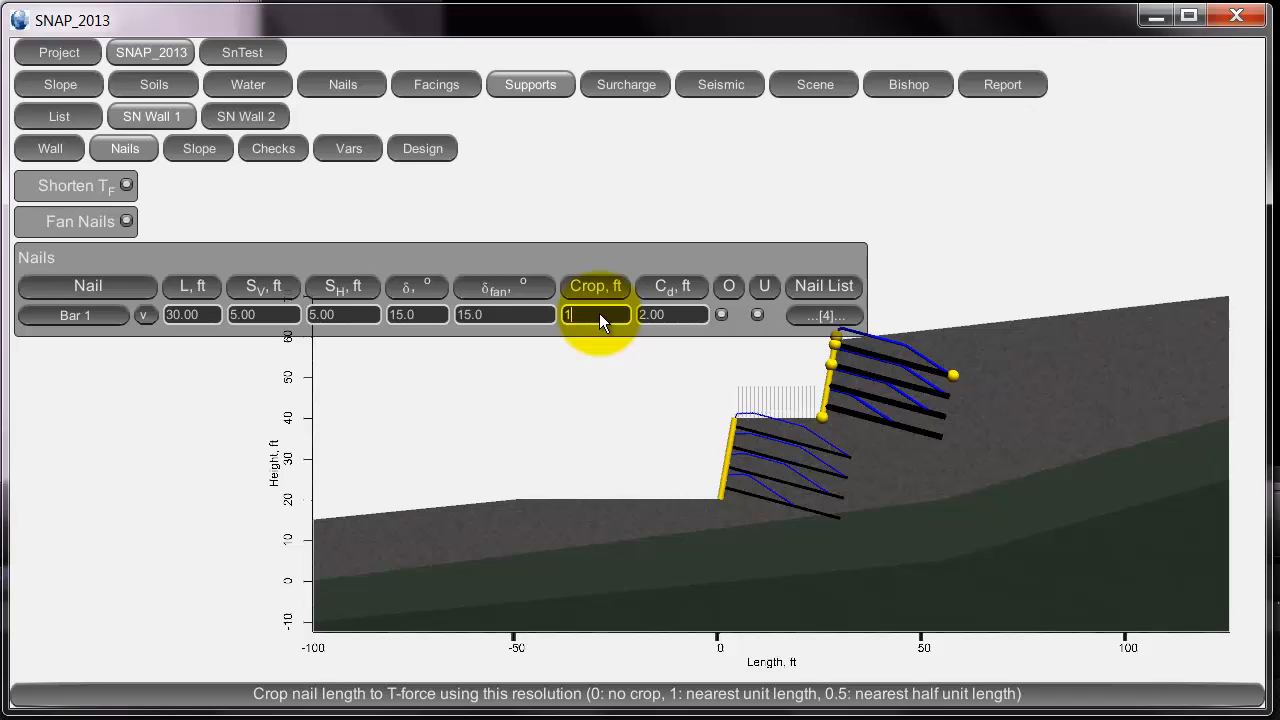
pyautogui.press('Return')
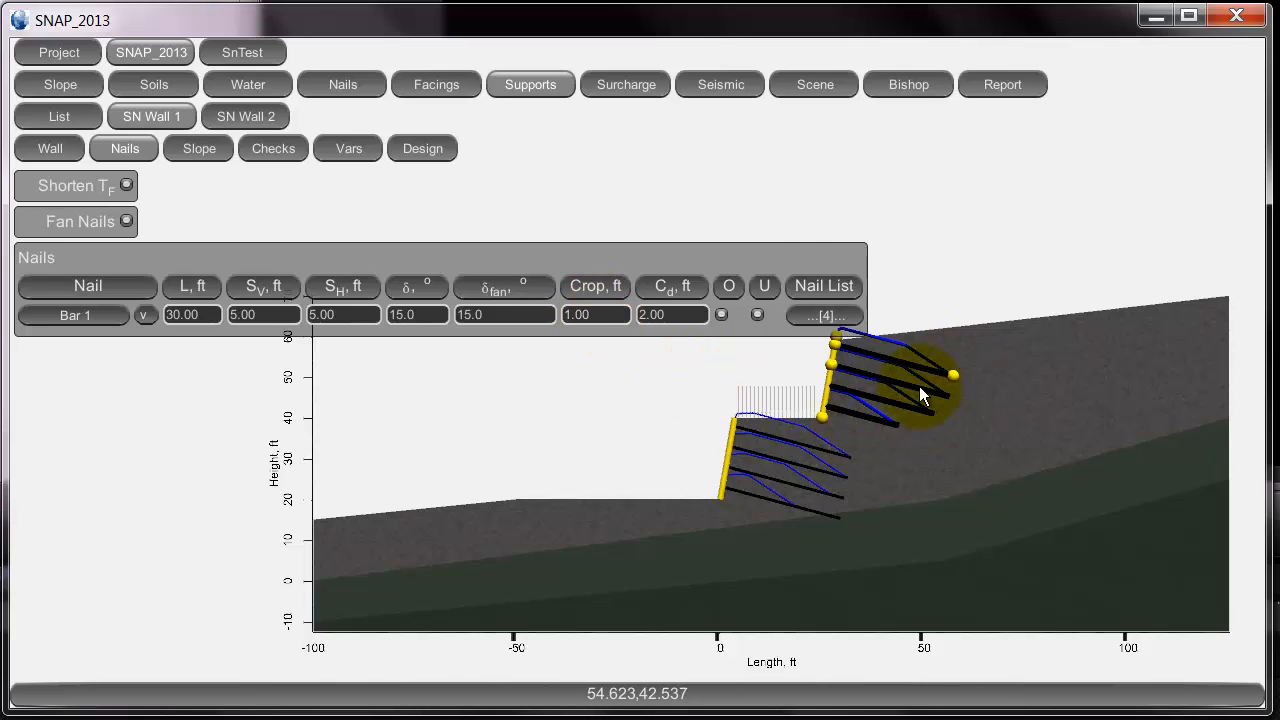
# Add the nail fan inclination δfan to the design search variables and set its range to 4.0,45.0,1.0.
pyautogui.click(430, 148)
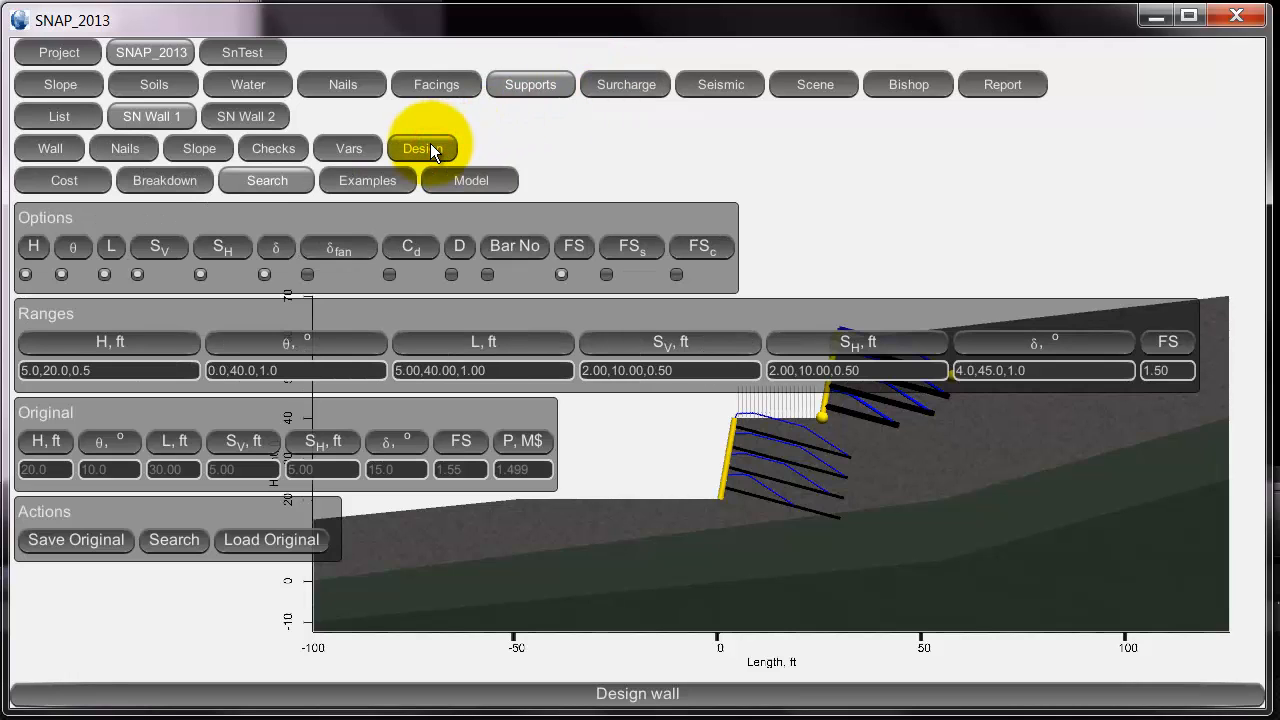
pyautogui.click(308, 275)
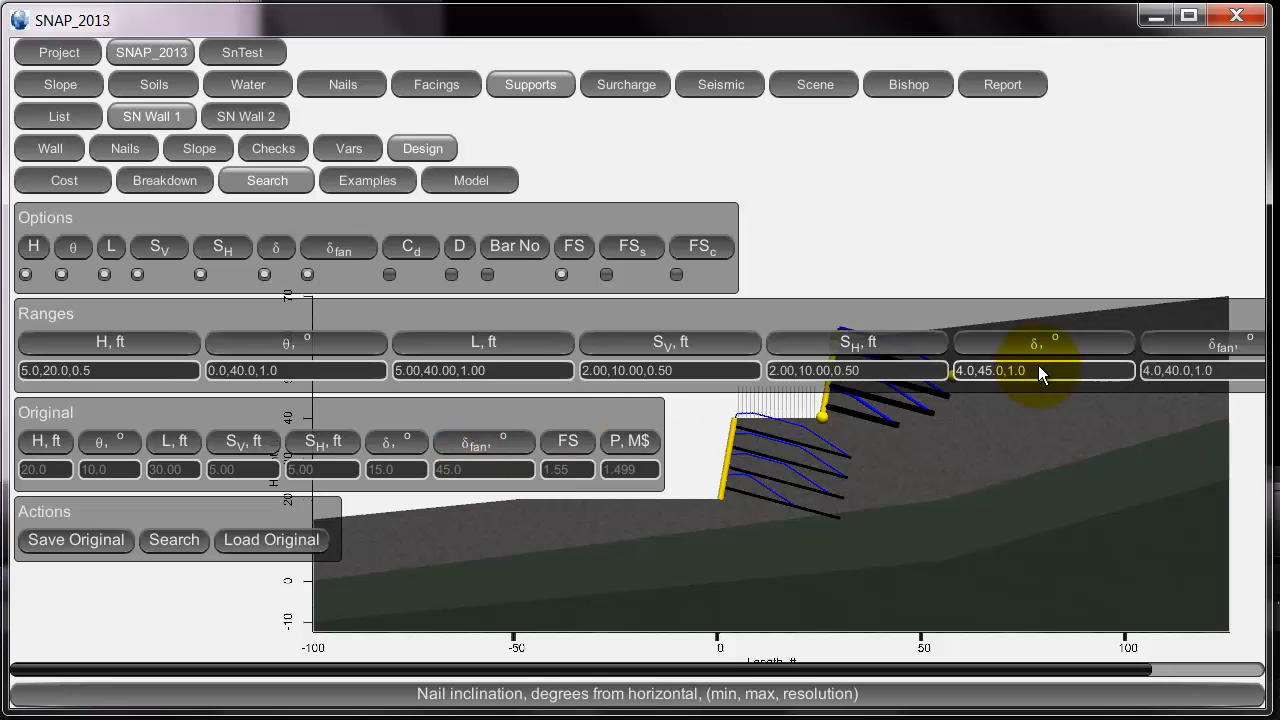
pyautogui.click(1177, 372)
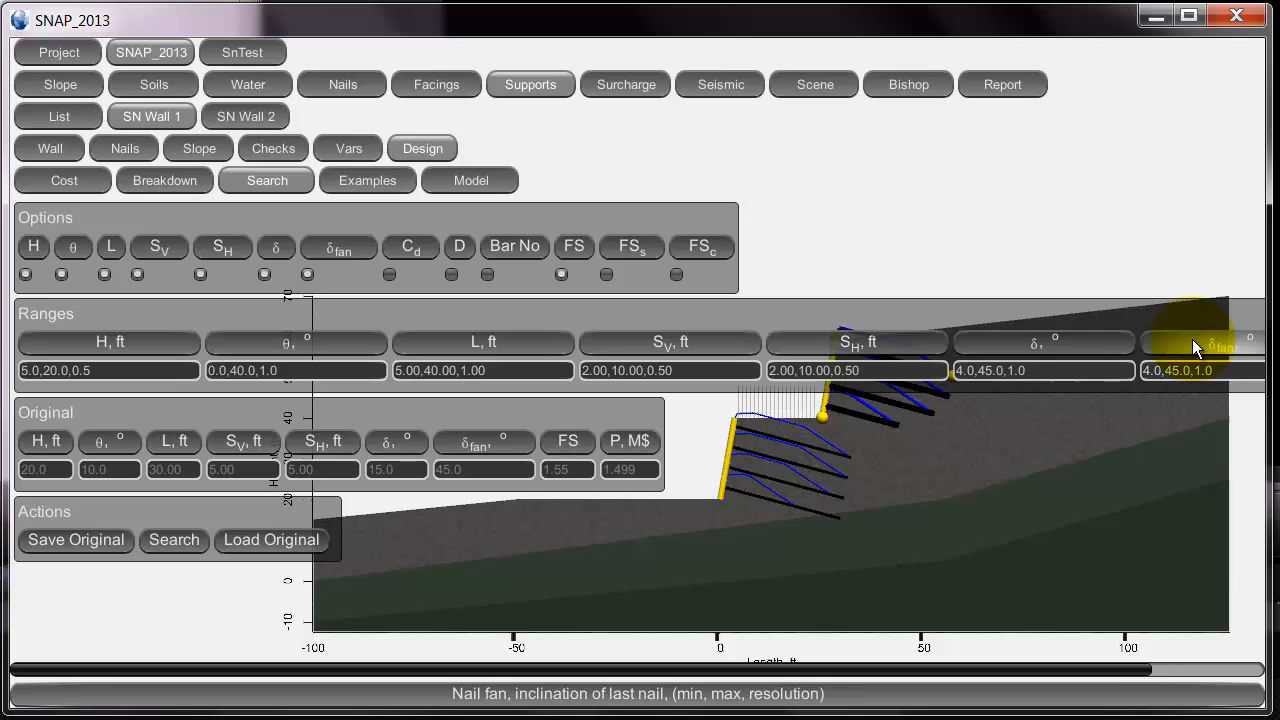
# Add Cd, the drill hole diameter D and the Bar No to the design search variables and check their ranges.
pyautogui.click(389, 273)
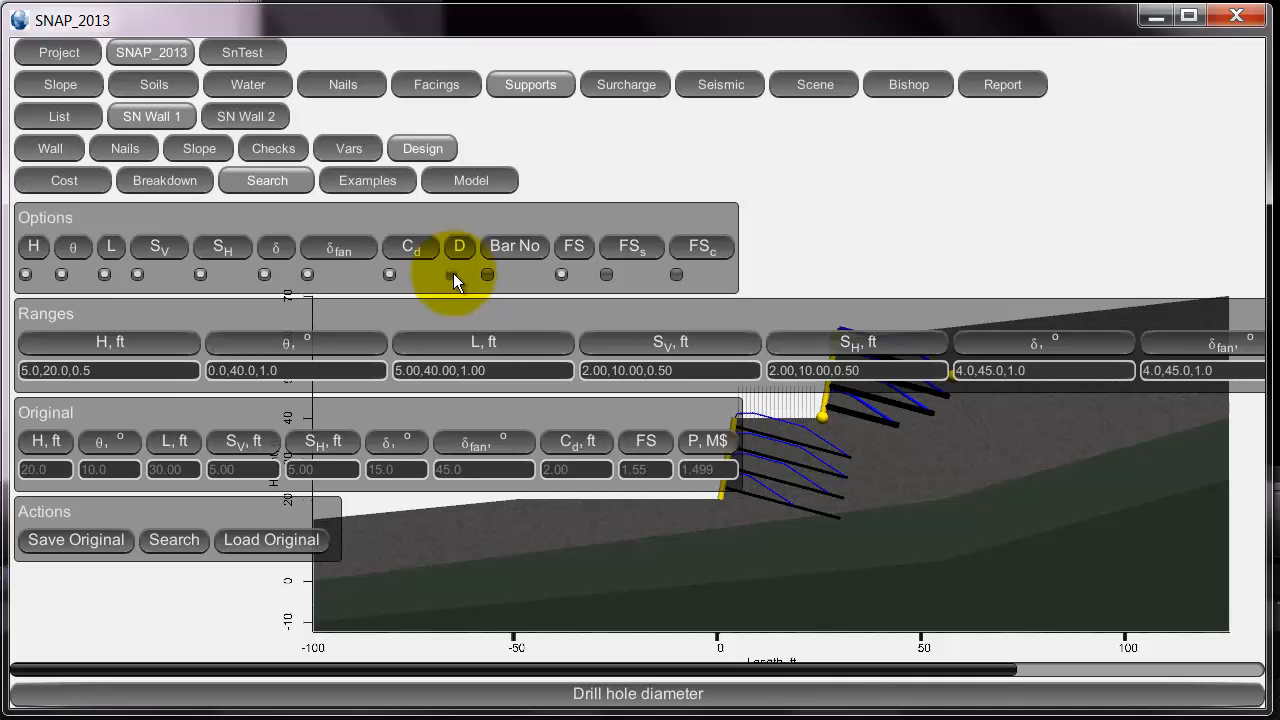
pyautogui.click(1112, 668)
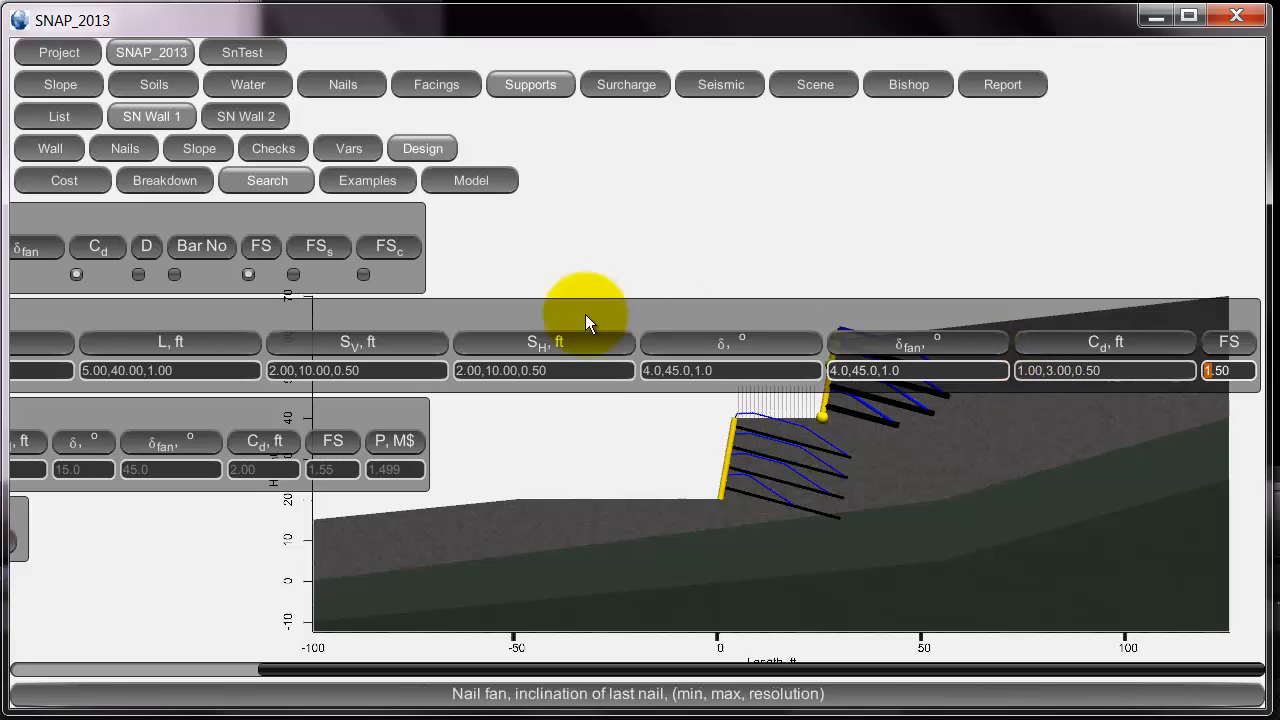
pyautogui.click(137, 274)
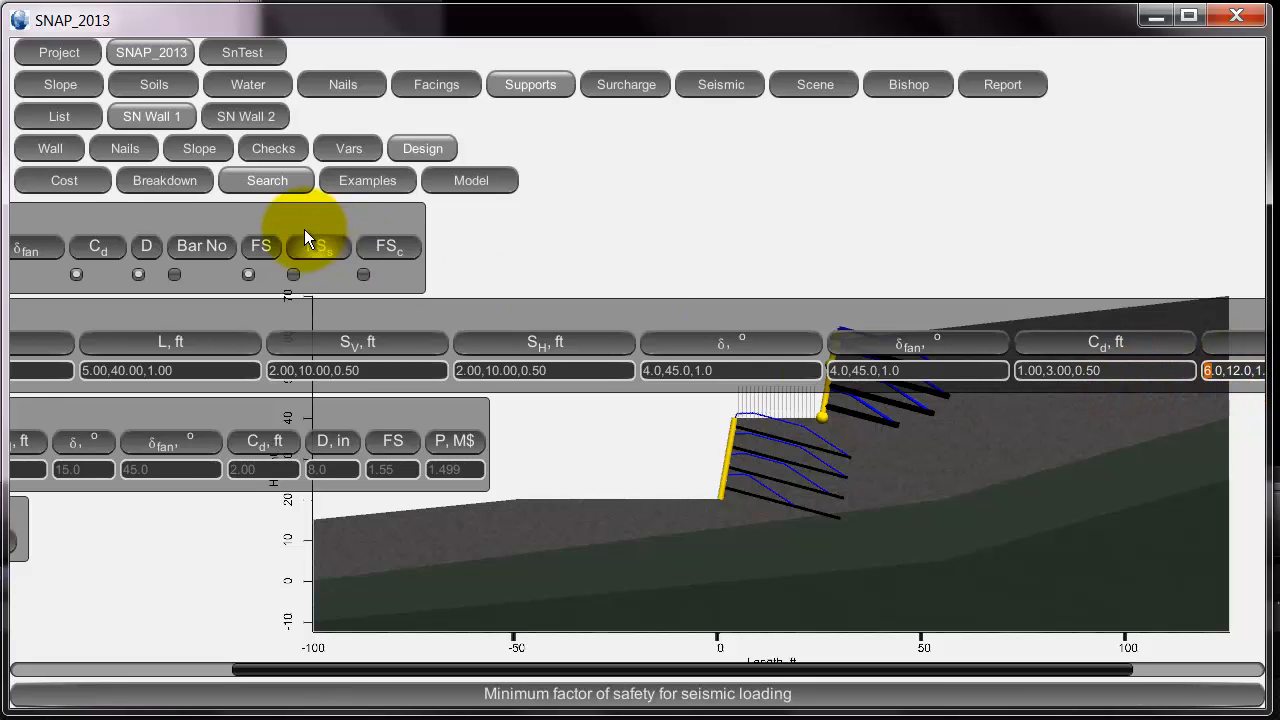
pyautogui.click(178, 274)
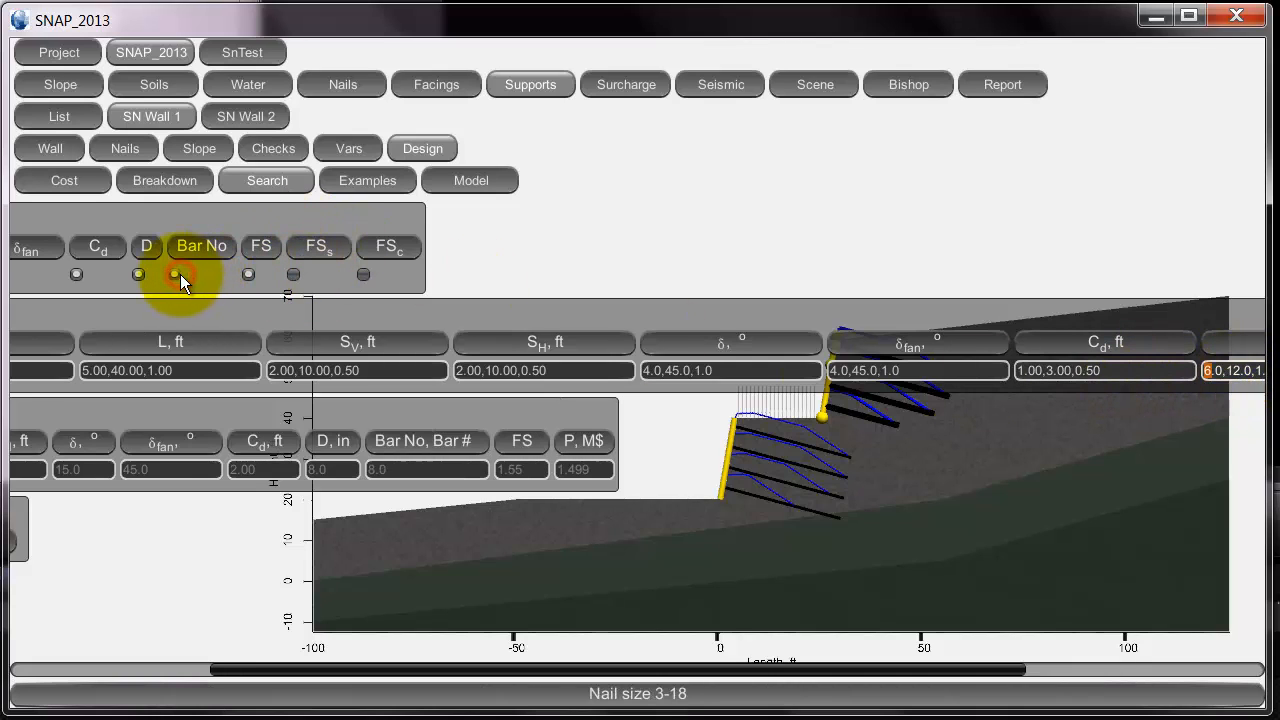
pyautogui.moveTo(951, 668); pyautogui.dragTo(1186, 668)
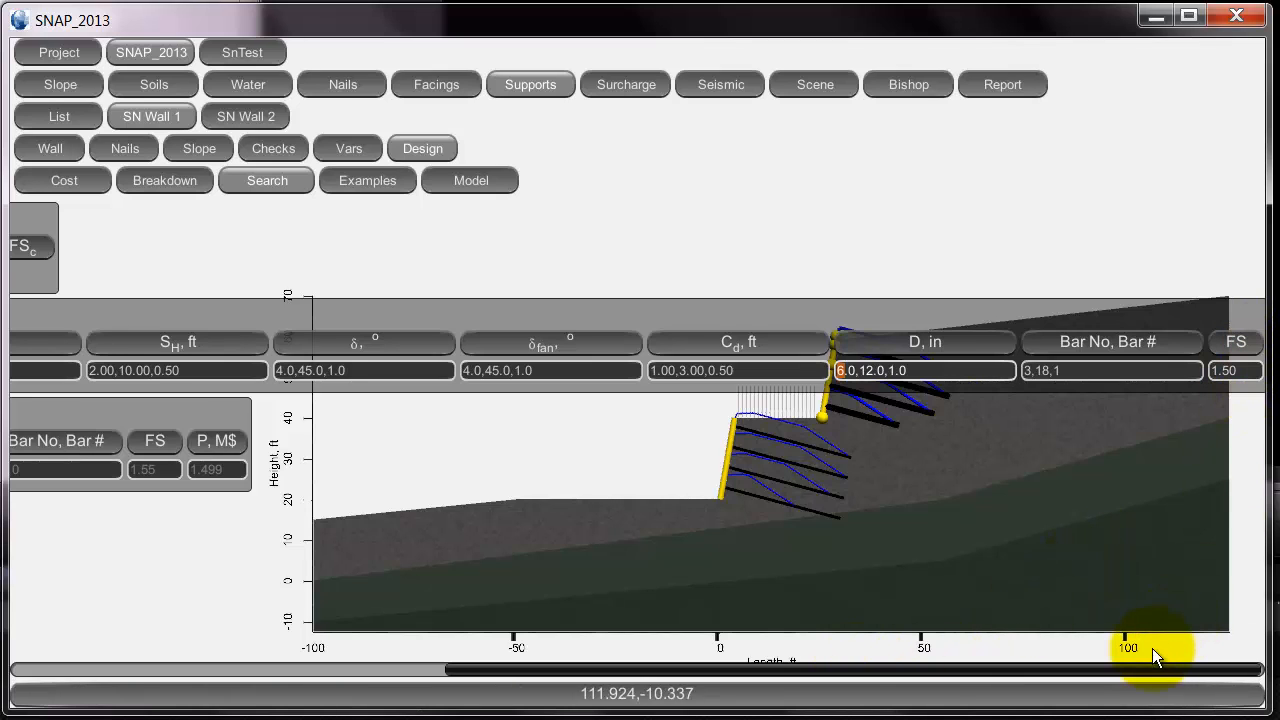
# Run the design search for SN Wall 1 and inspect the resulting wall and nails in the unobstructed cross-section.
pyautogui.moveTo(1148, 662); pyautogui.dragTo(571, 663)
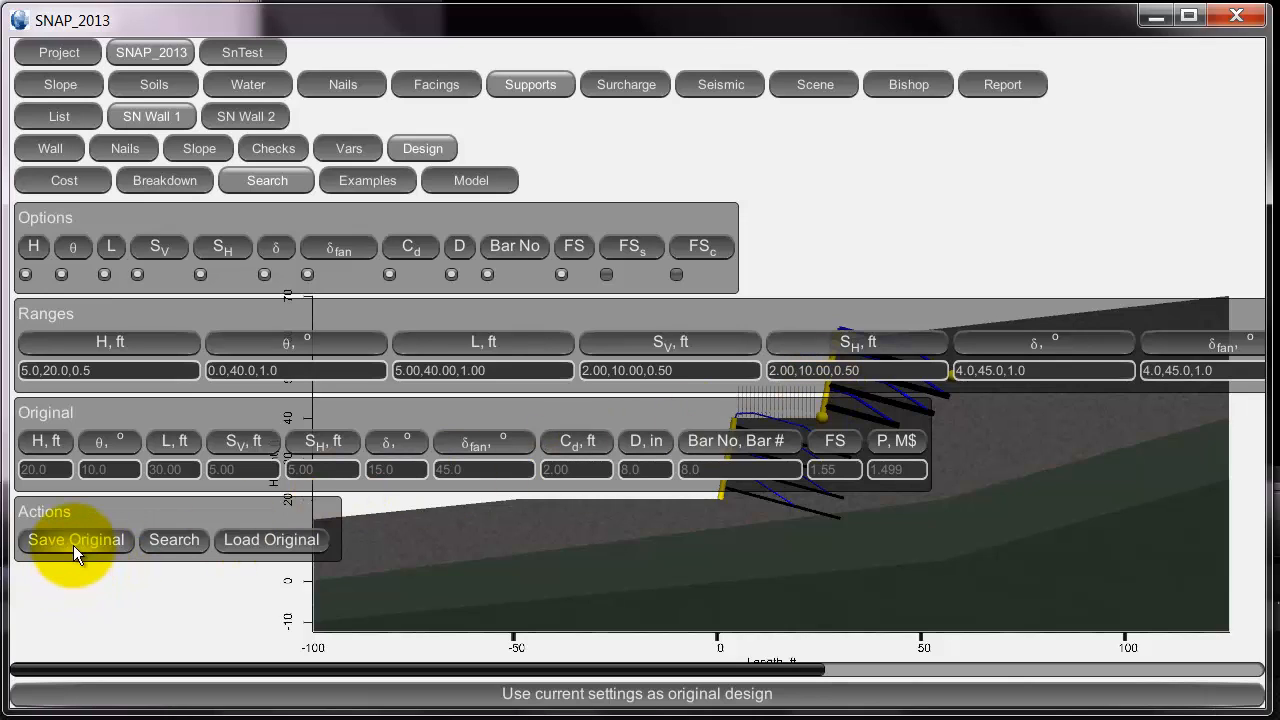
pyautogui.click(172, 544)
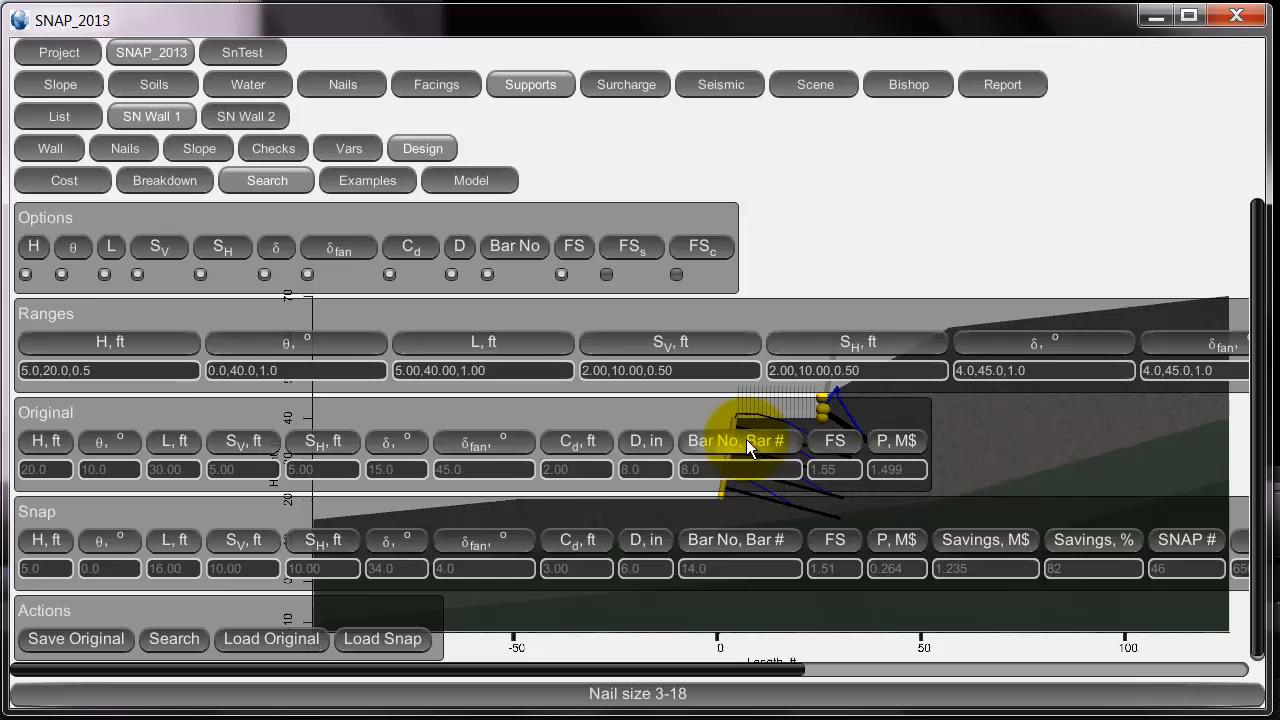
pyautogui.click(268, 180)
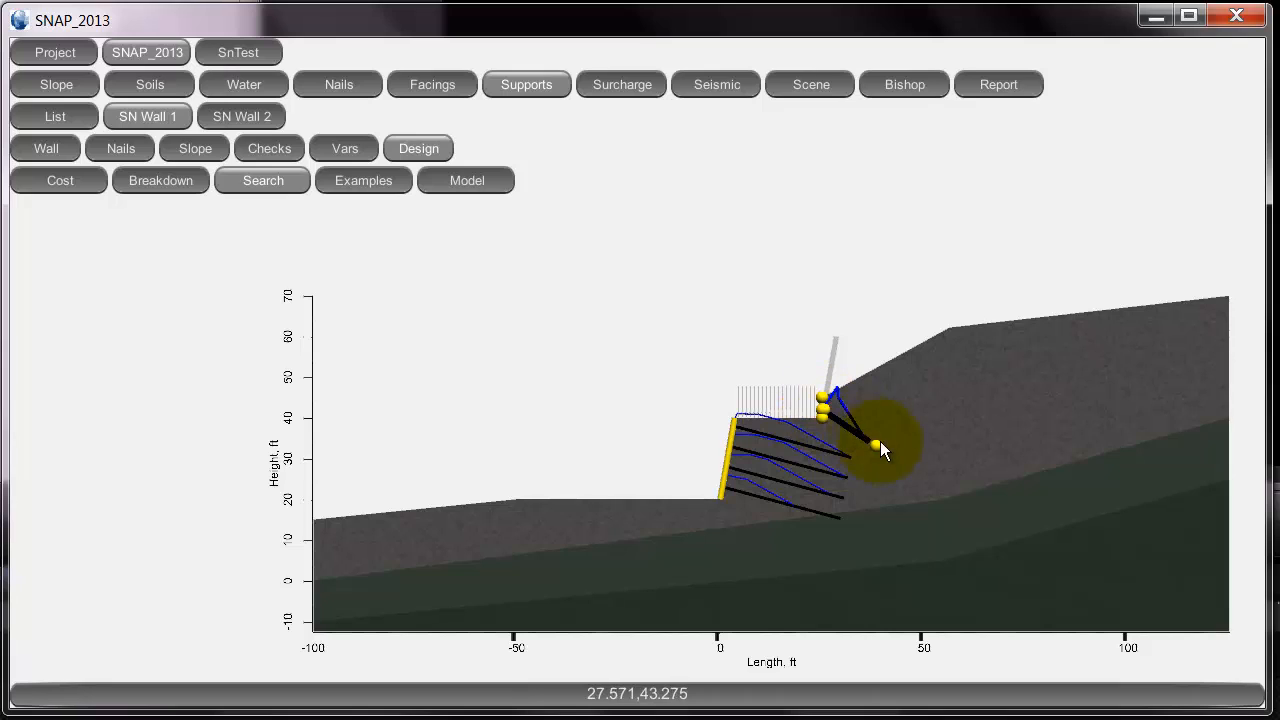
pyautogui.click(264, 179)
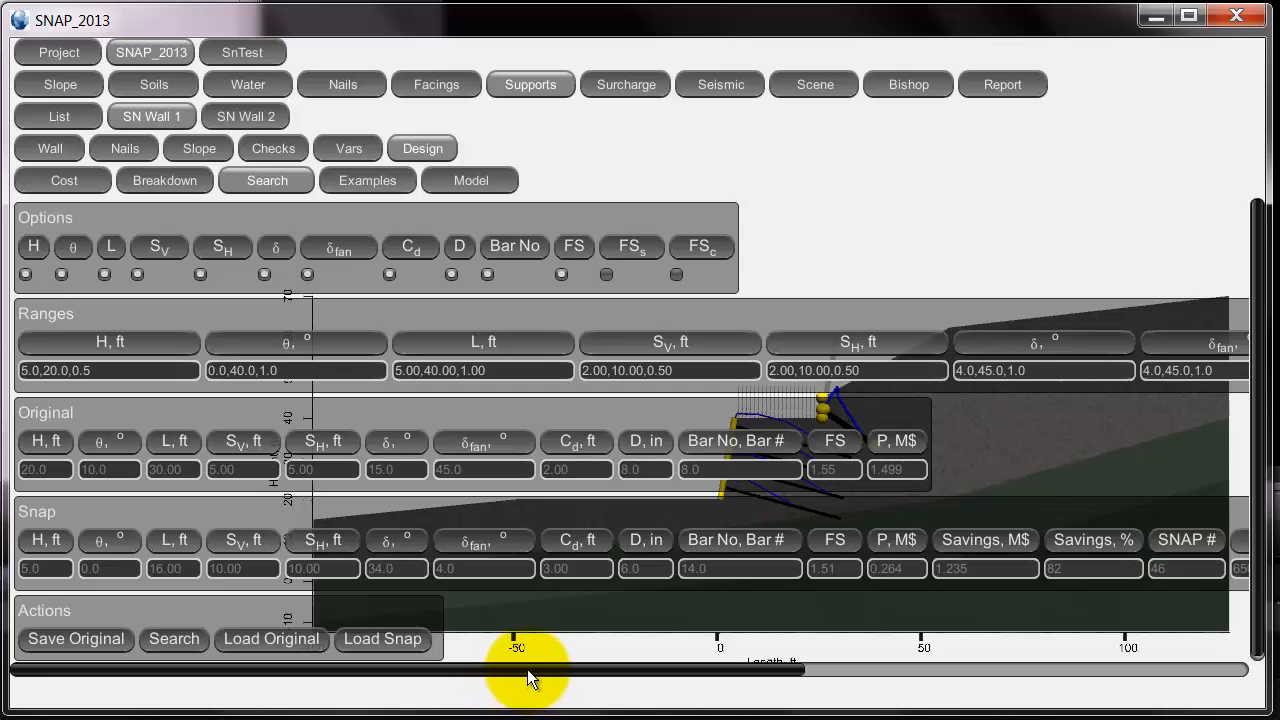
# Review the Snap design's cost savings and search time figures, and load the Snap design into the wall.
pyautogui.moveTo(527, 669); pyautogui.dragTo(826, 691)
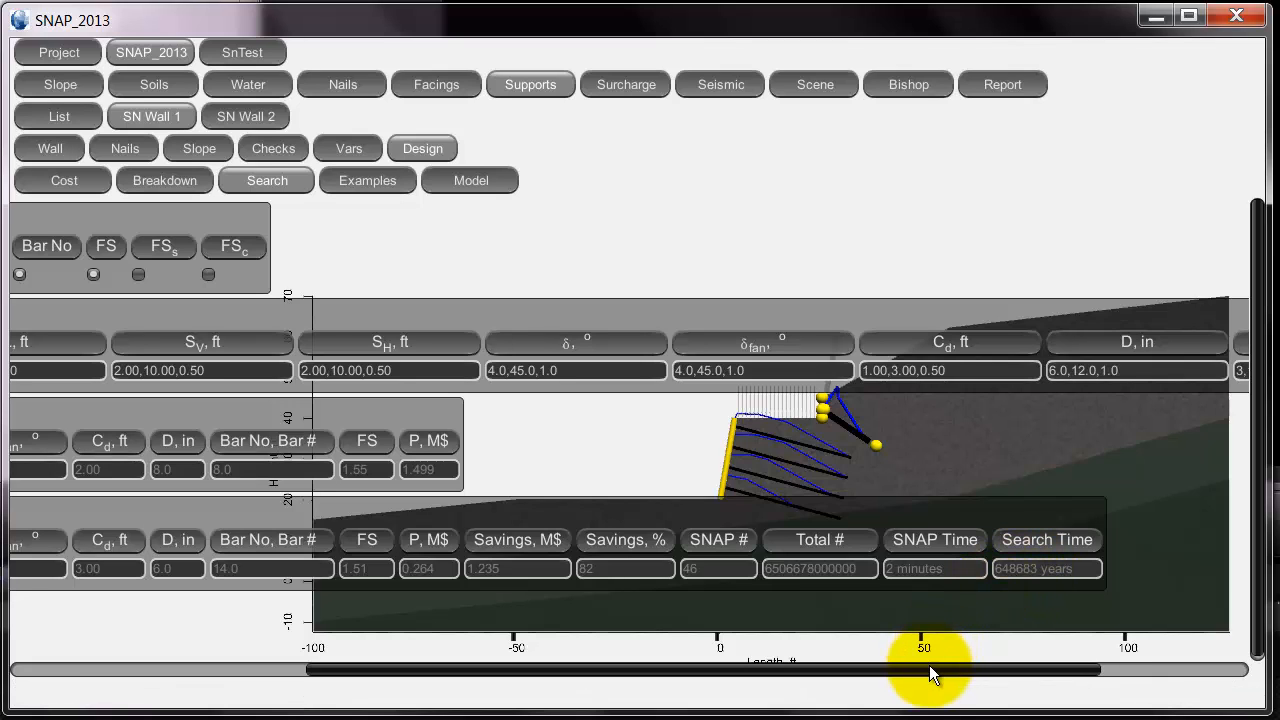
pyautogui.moveTo(929, 667); pyautogui.dragTo(354, 651)
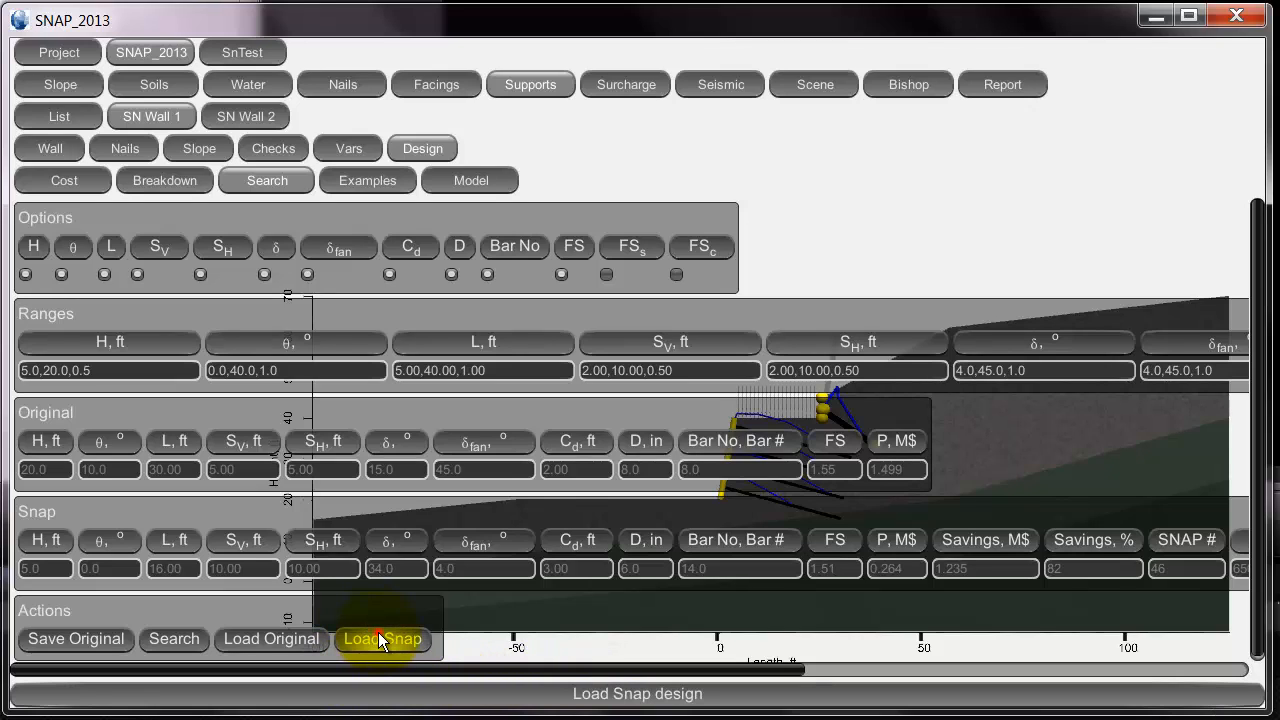
pyautogui.click(378, 632)
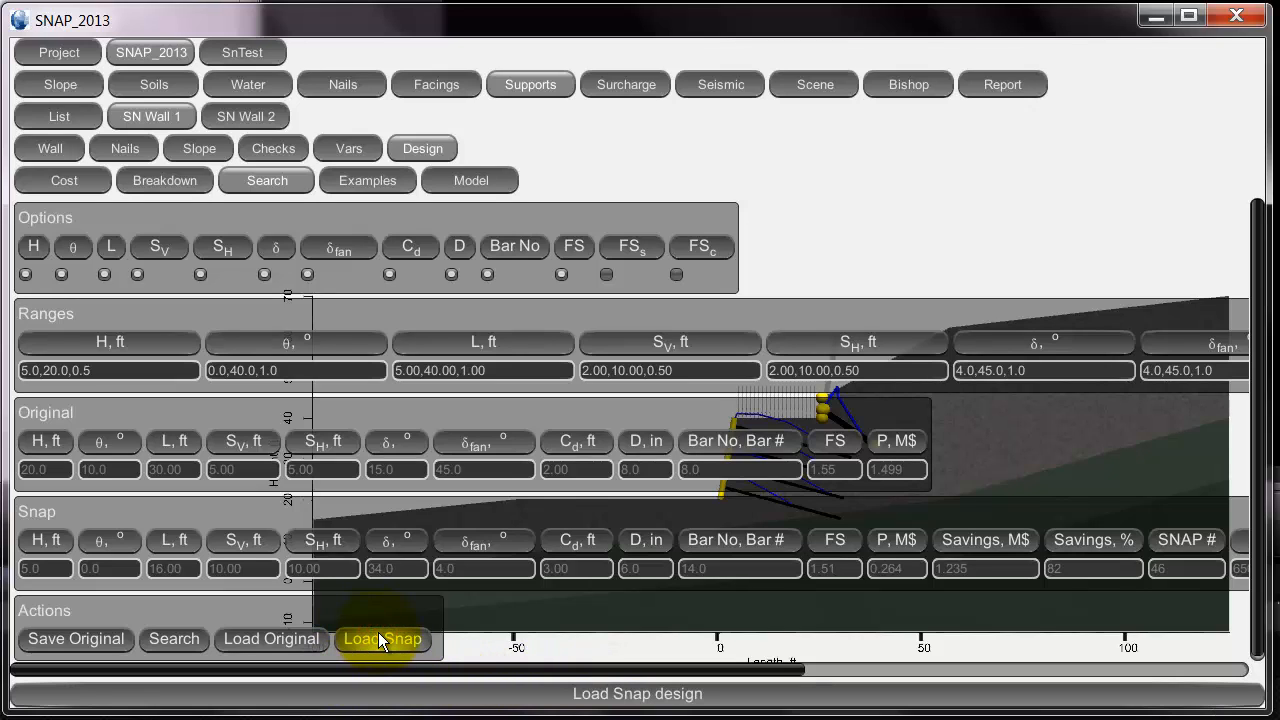